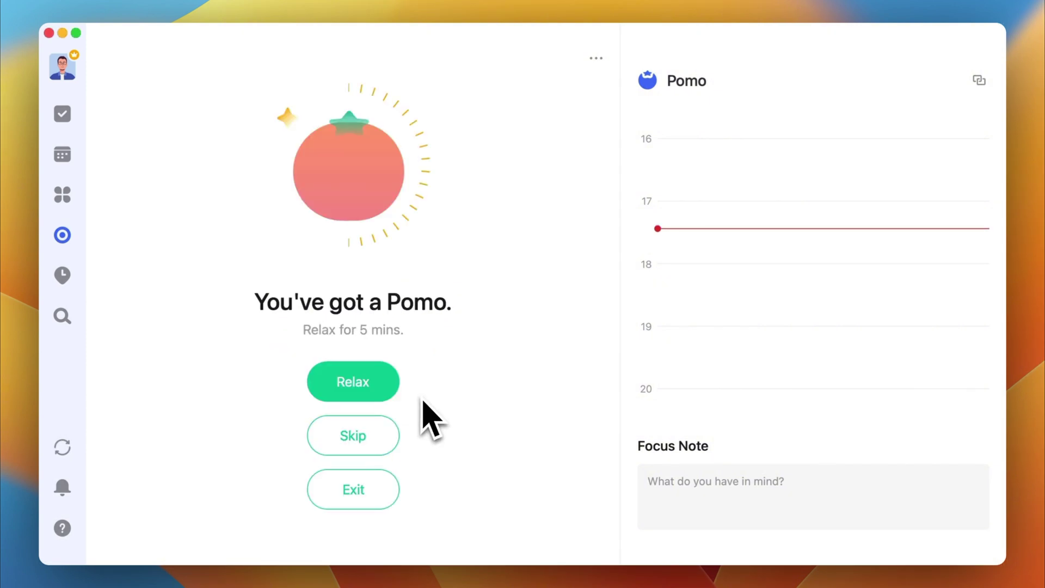
Take the 5-minute relaxation break, leaving the timer idle at 25:00
click(394, 390)
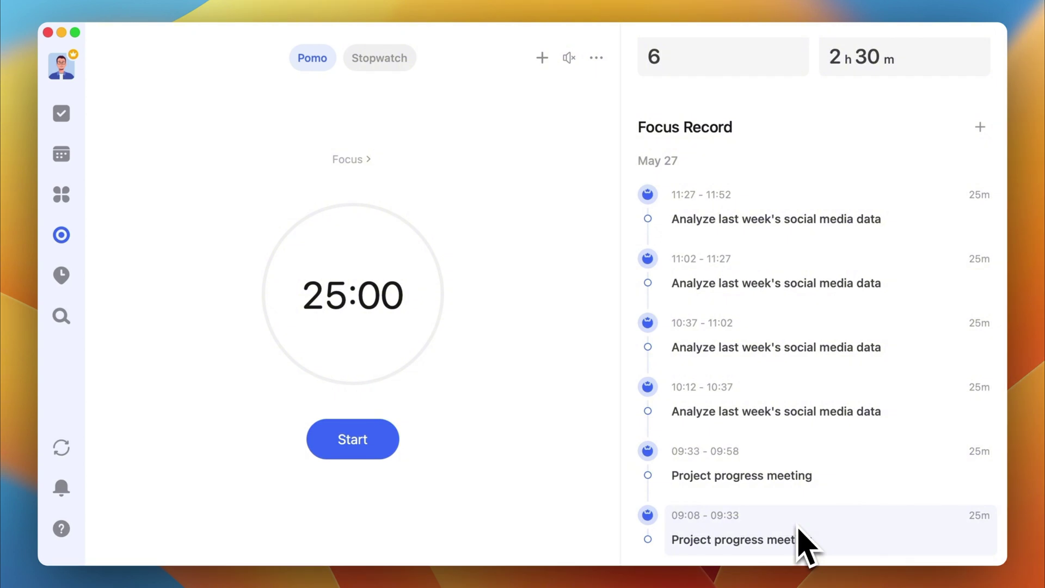
scroll(806, 479, up, 3)
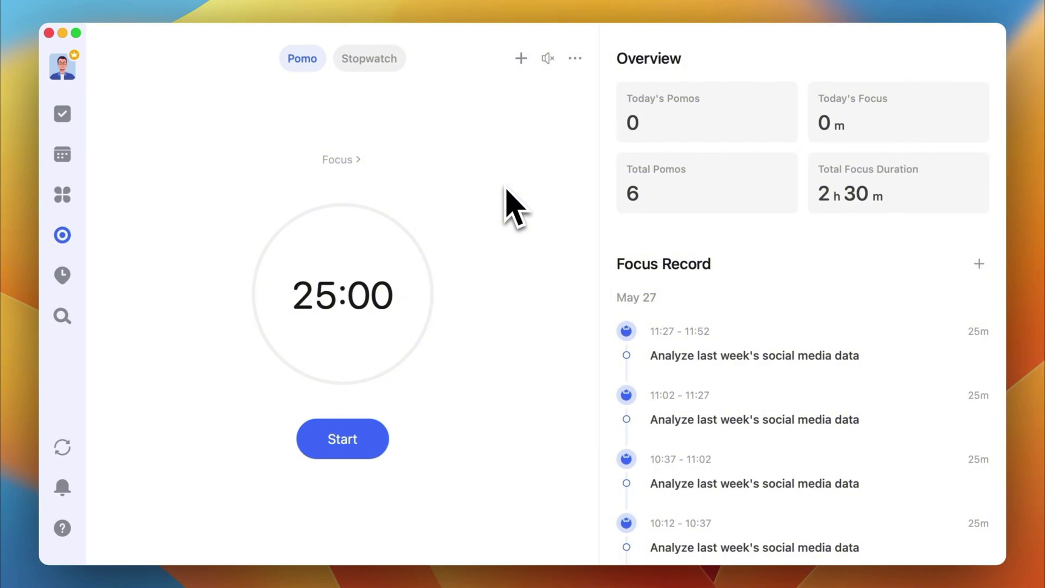
Give the Brainstorm task in Today an estimate of 4 Pomos
click(63, 115)
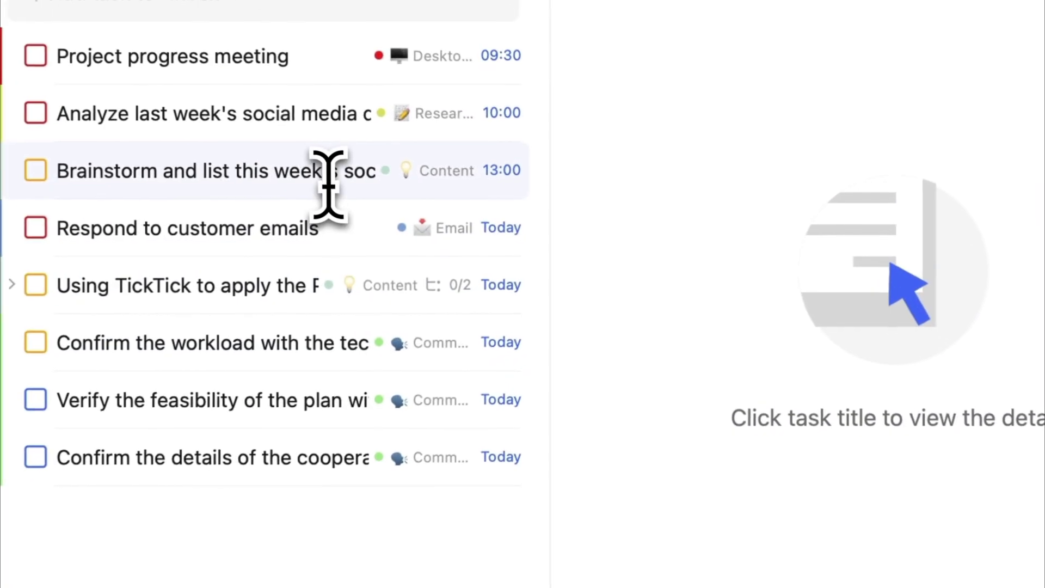
right_click(327, 183)
mouse_move(427, 265)
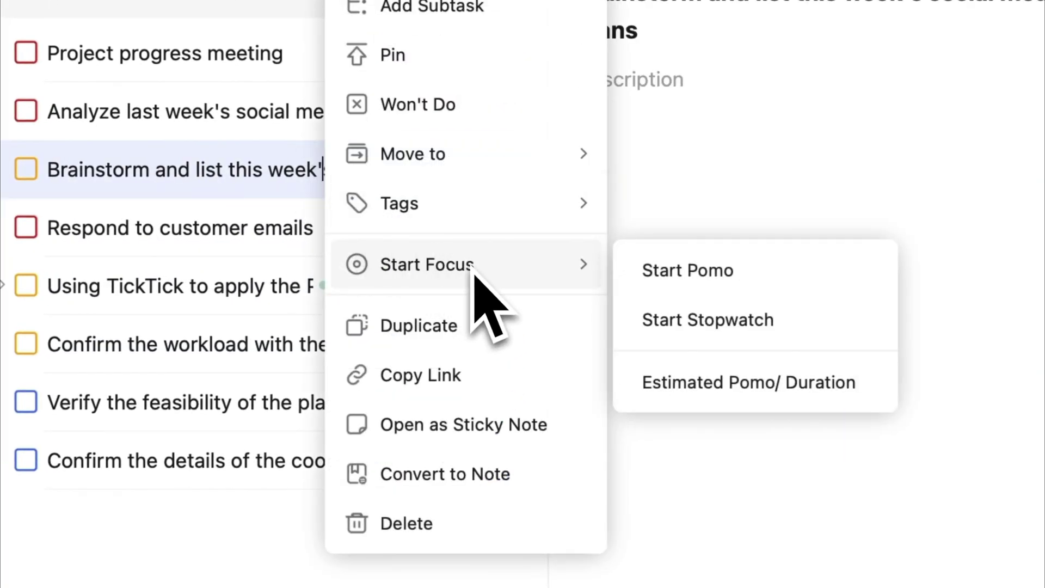
click(768, 405)
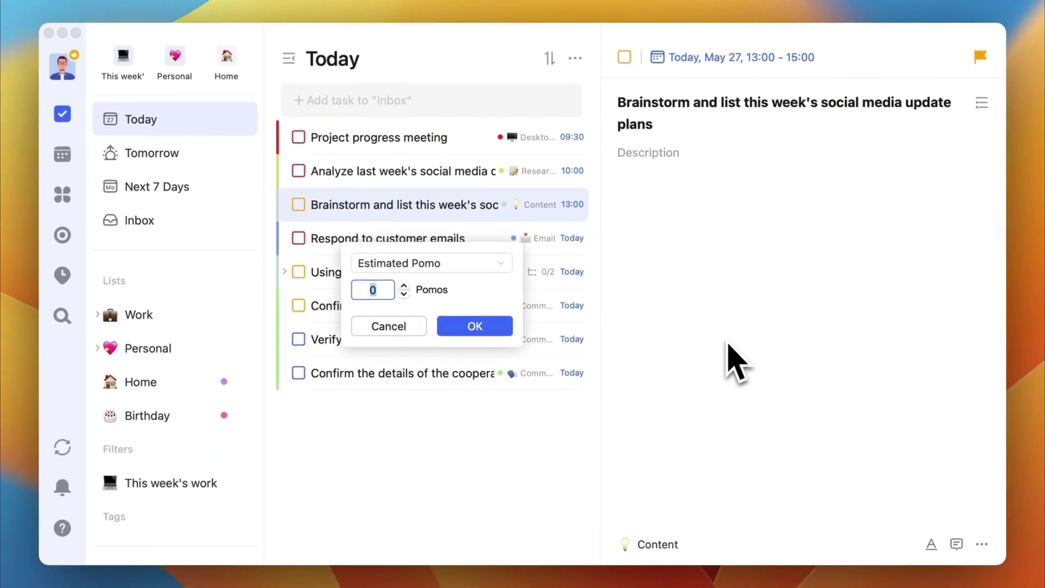
text(4)
click(507, 327)
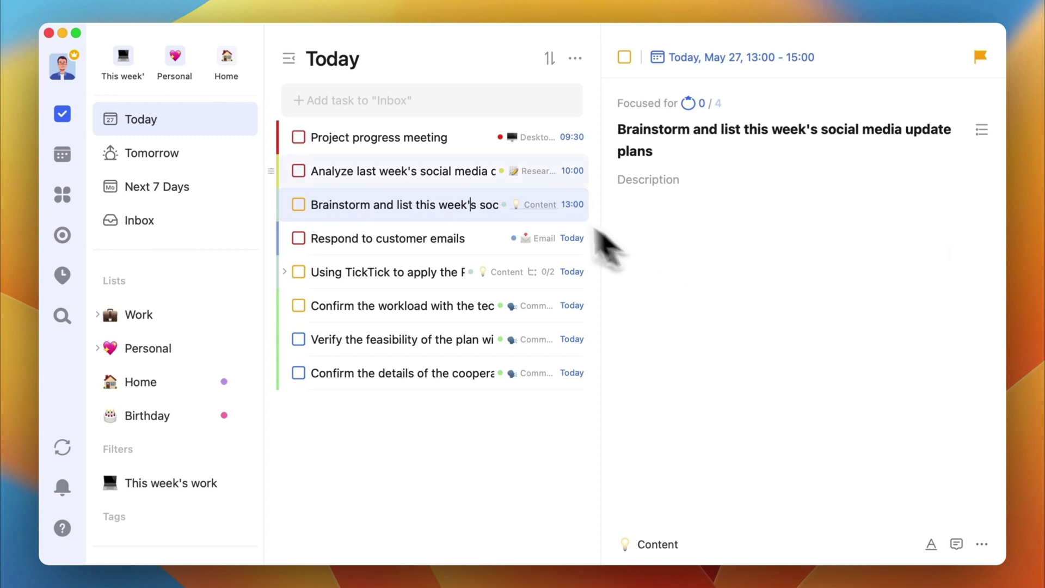
Review the Today tasks and move the workload-confirmation task to Tomorrow
click(456, 141)
click(461, 171)
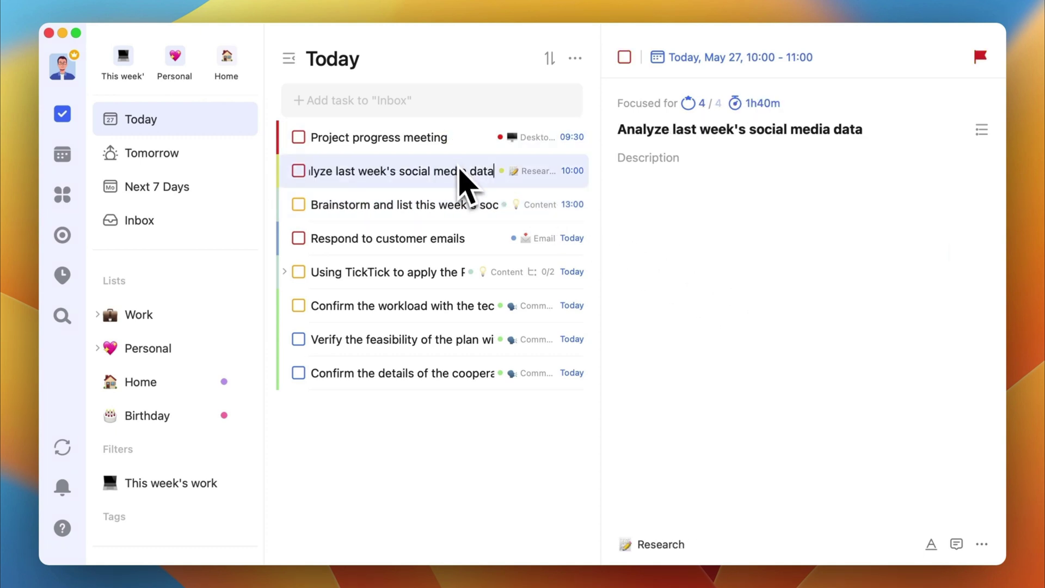
click(460, 206)
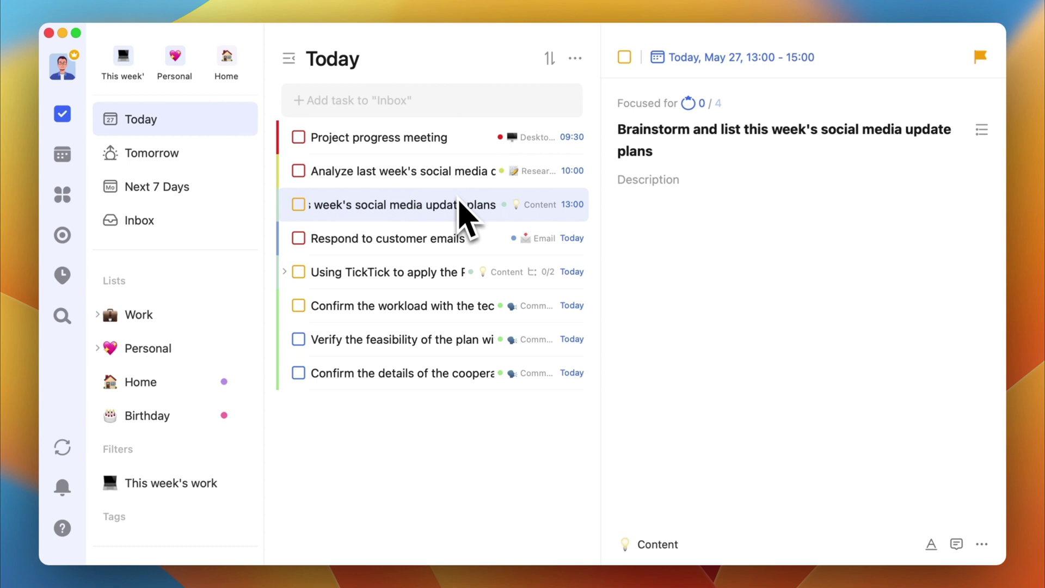
click(444, 269)
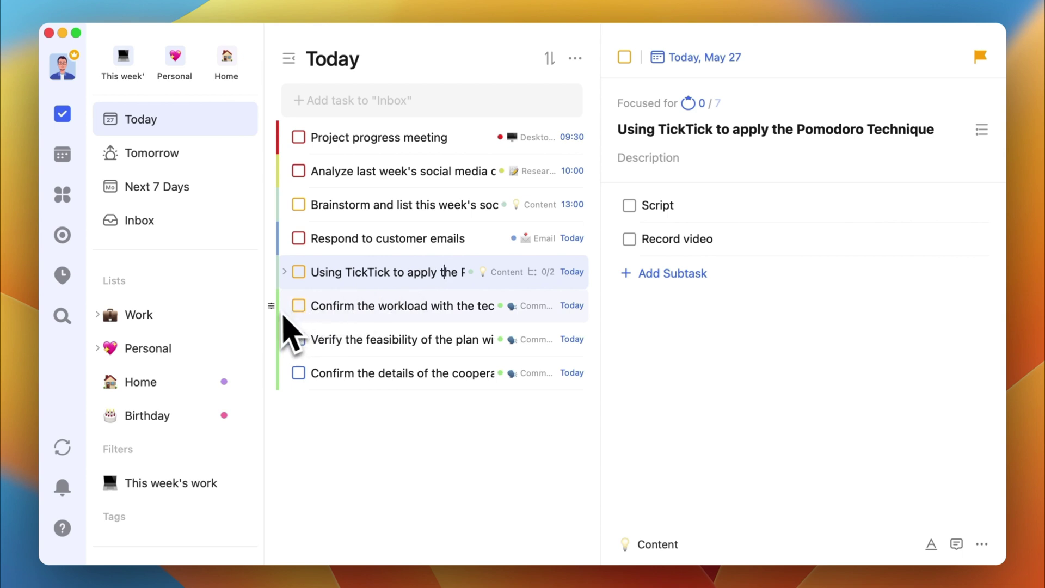
mouse_move(282, 308)
mouse_down()
mouse_move(217, 164)
mouse_move(218, 176)
mouse_up()
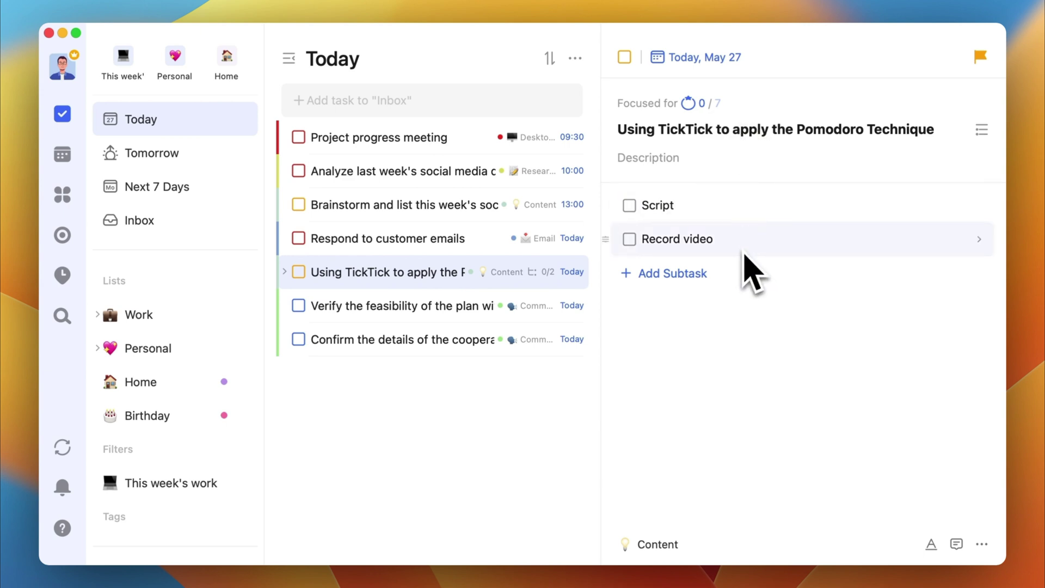
Expand the Pomodoro task's subtasks and review Record video and the remaining tasks
click(285, 272)
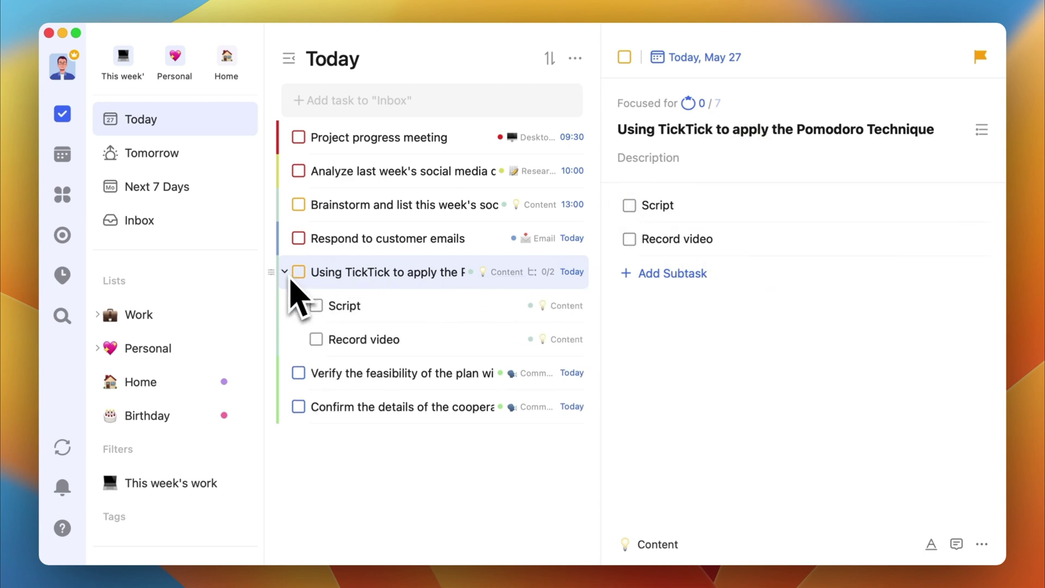
click(438, 311)
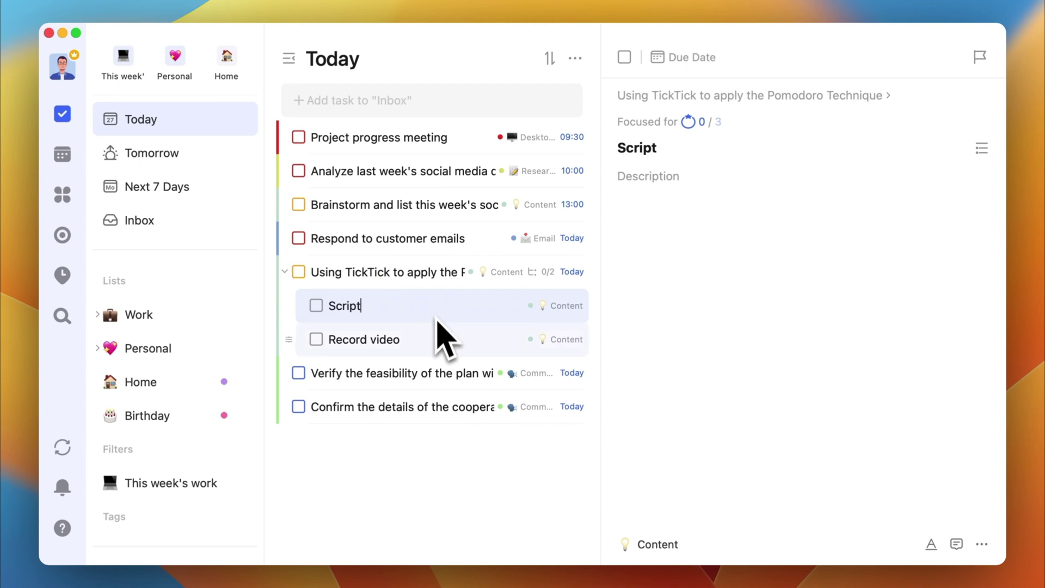
click(437, 337)
click(439, 270)
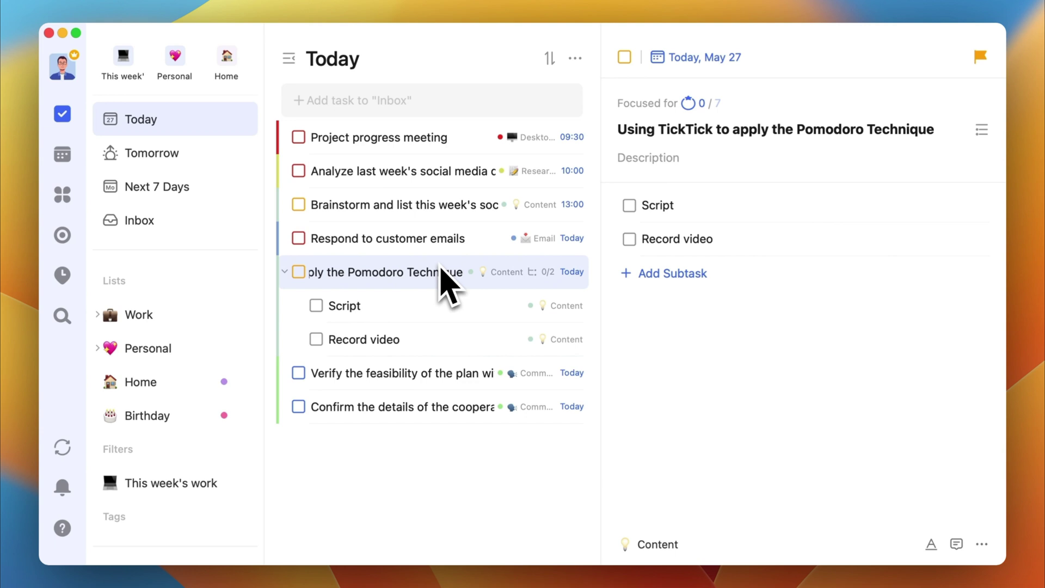
click(445, 245)
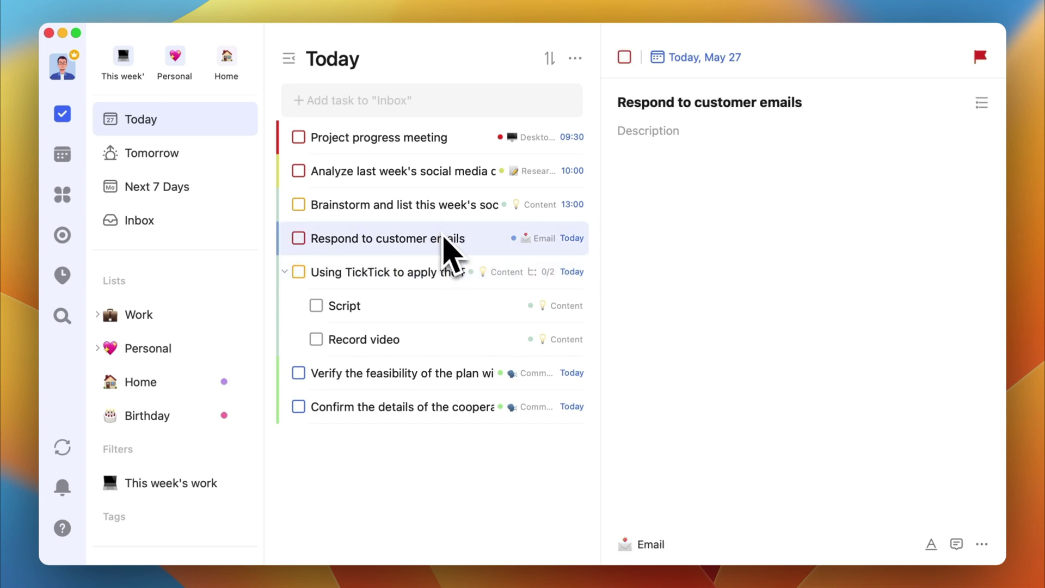
click(434, 384)
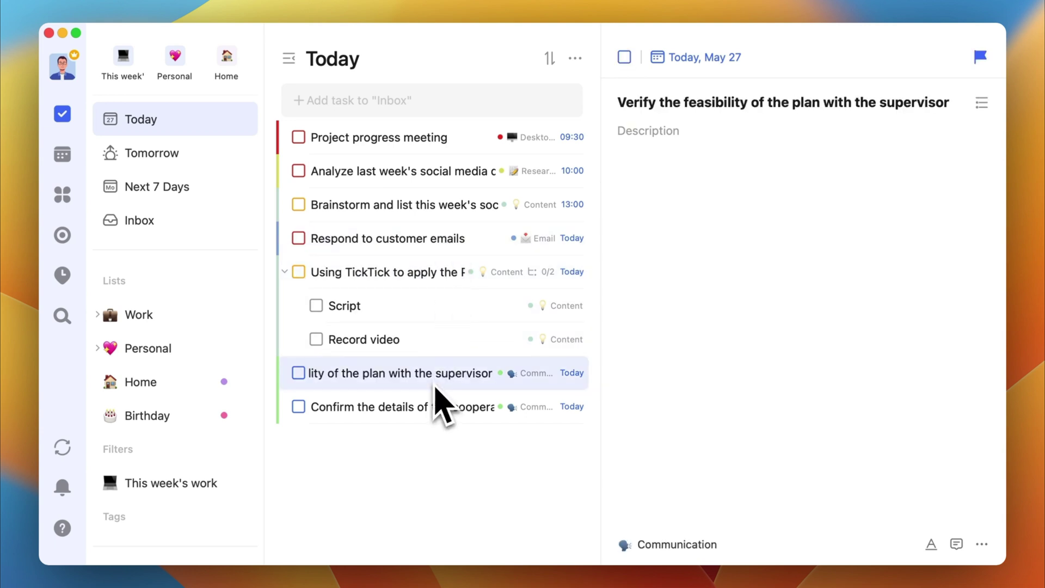
click(431, 406)
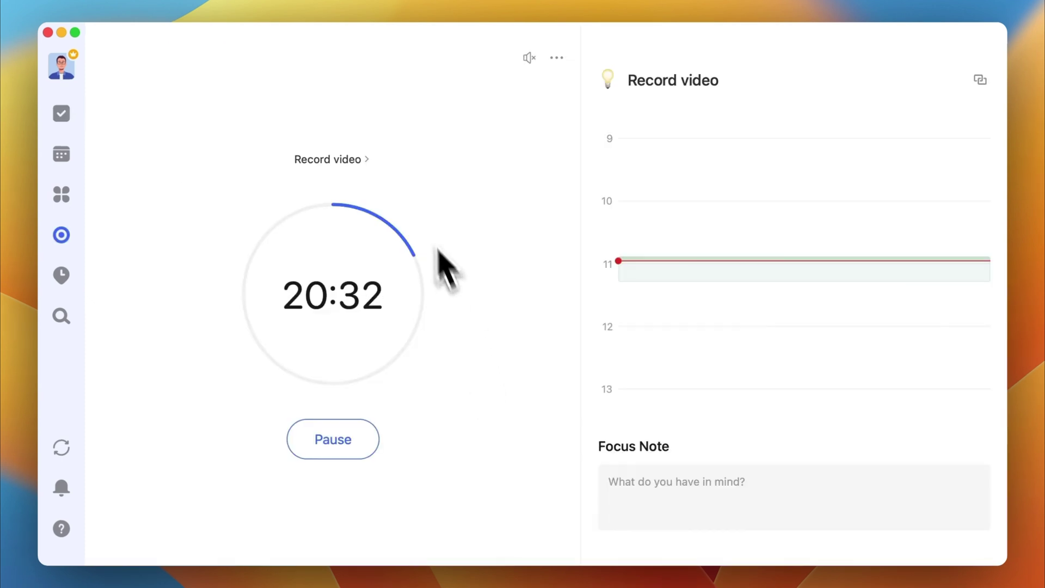
Switch the running Pomo to the Brainstorm task, then end it without saving a record
click(367, 159)
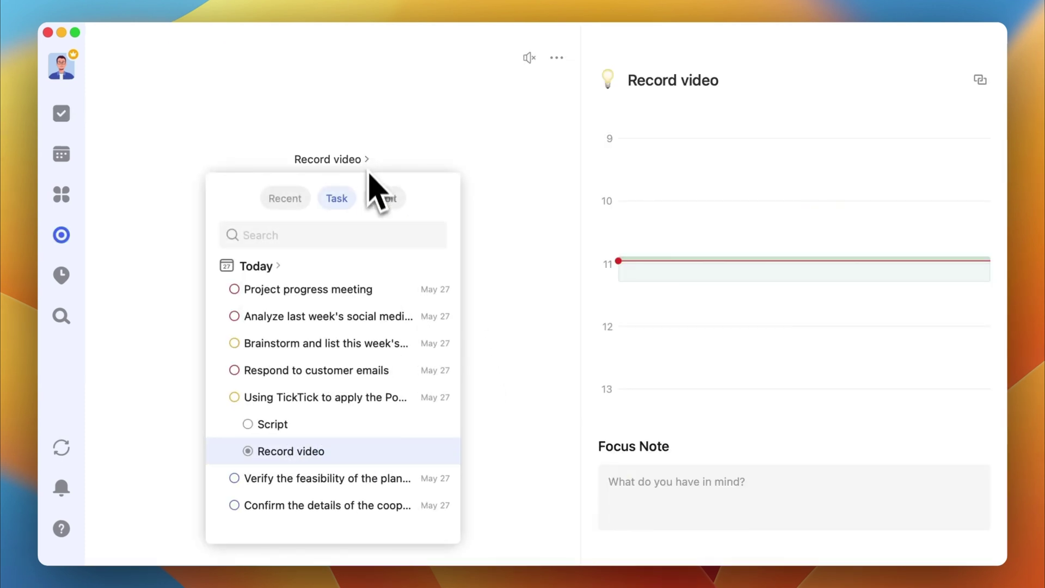
click(360, 347)
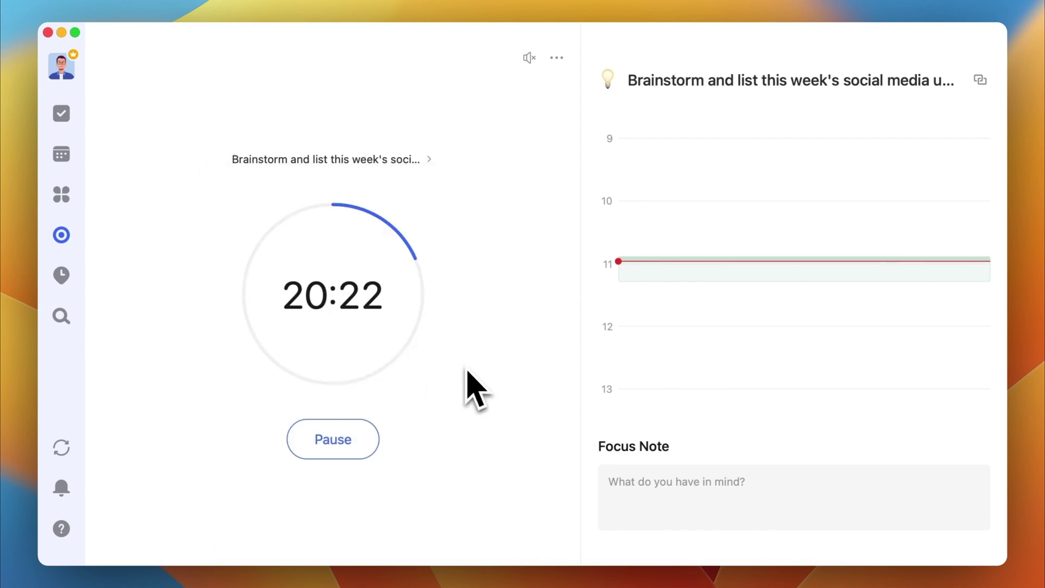
click(373, 446)
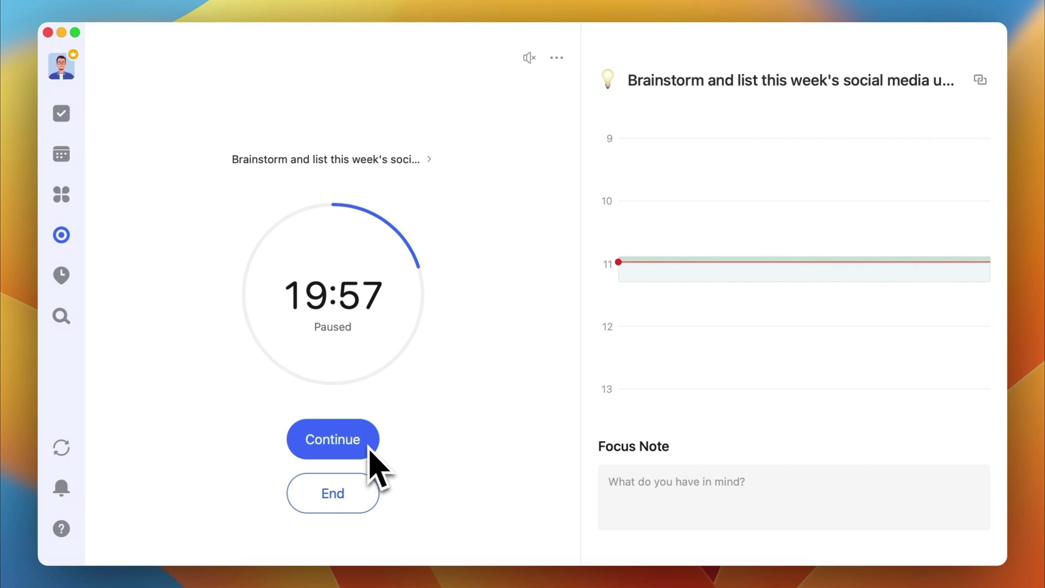
click(374, 500)
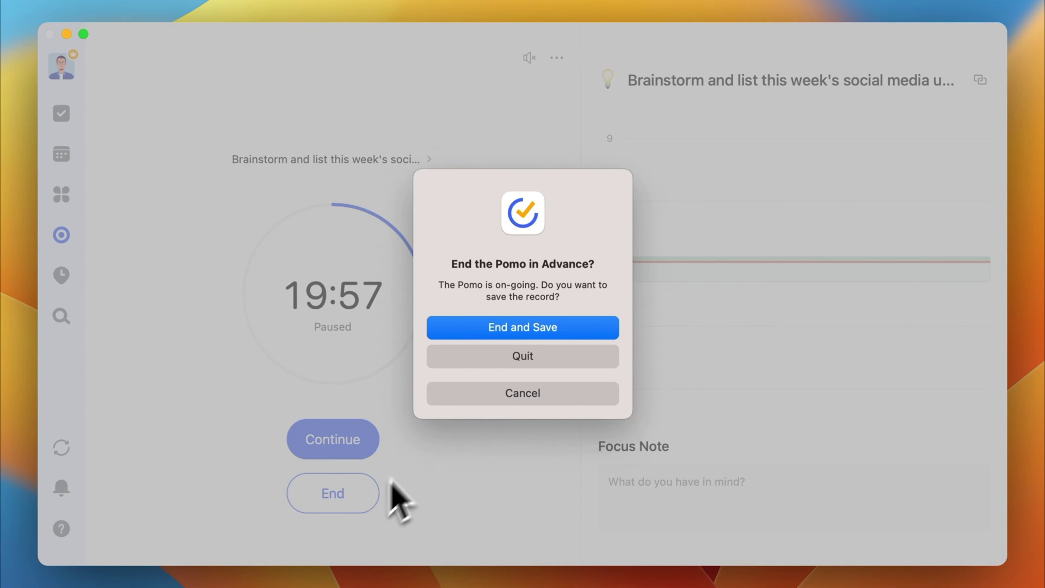
click(572, 360)
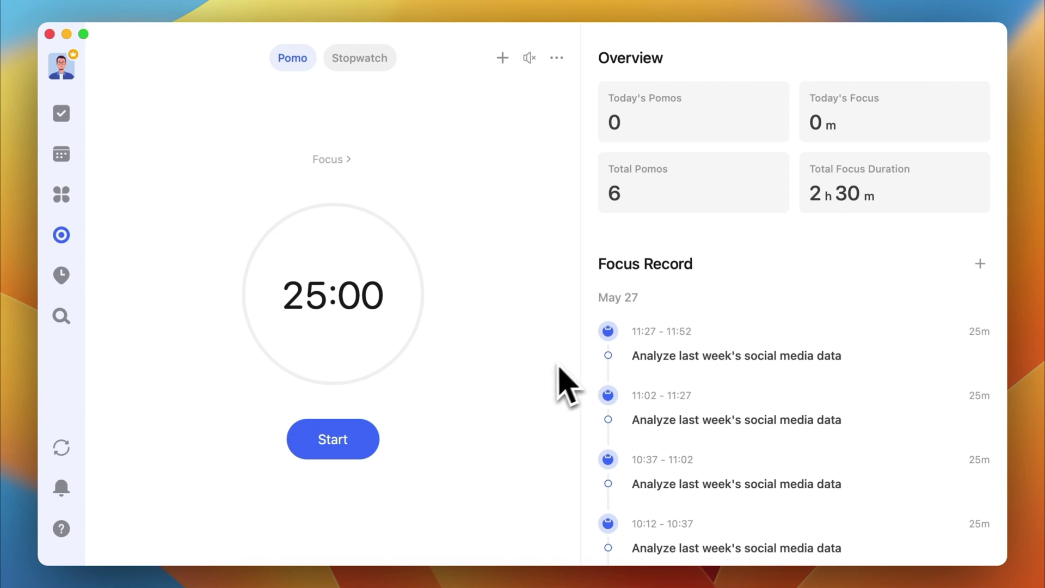
Start a new Pomo with the Rain ambient sound playing
click(372, 448)
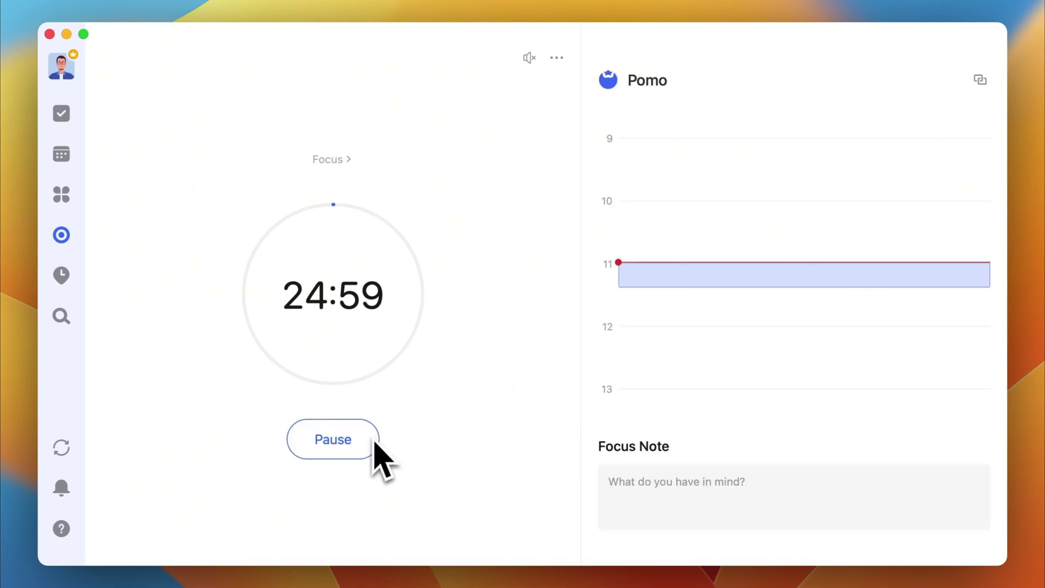
click(531, 61)
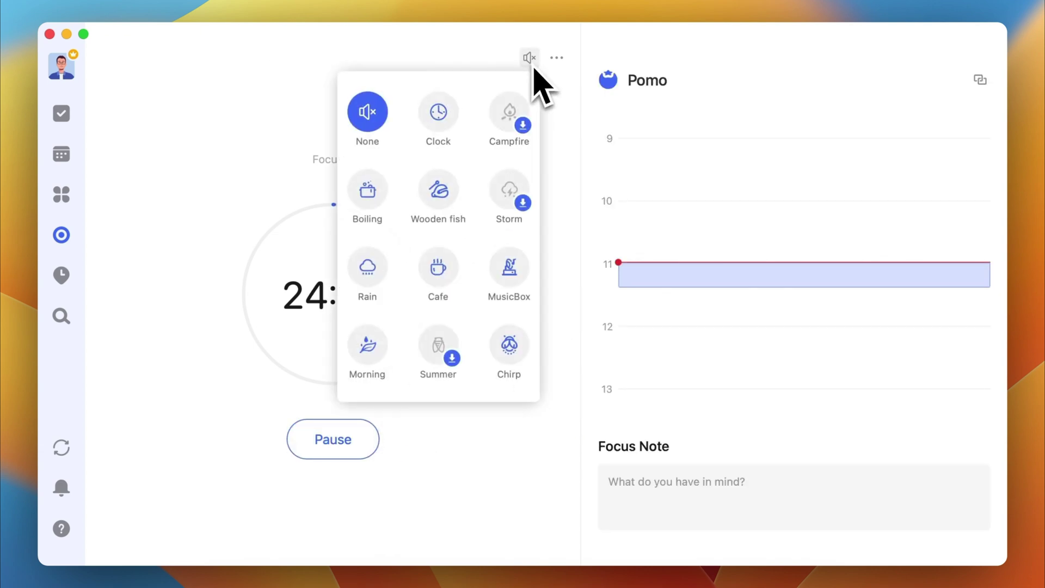
click(366, 275)
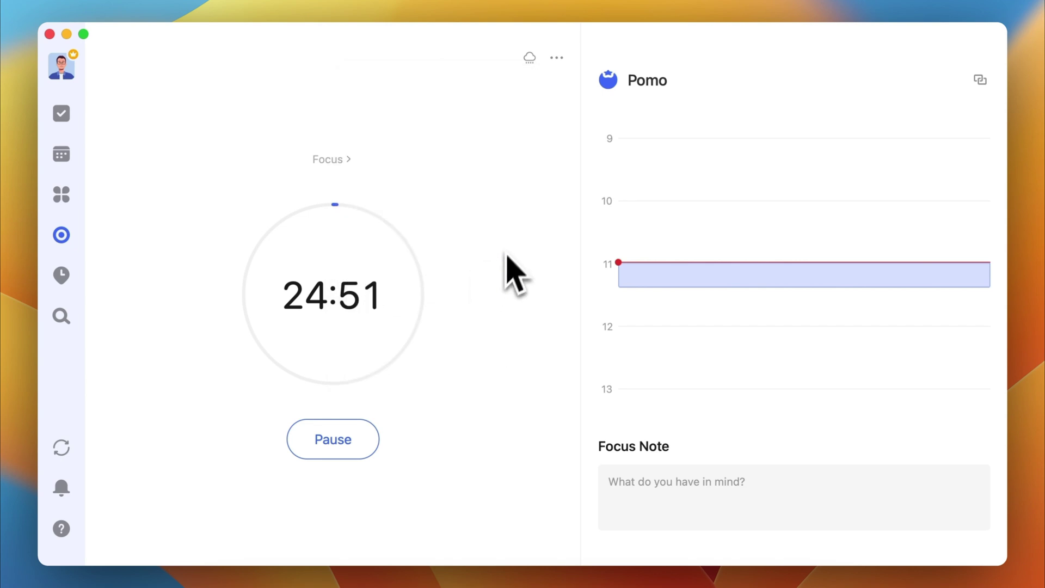
Show the running timer in full-screen focus mode
click(560, 63)
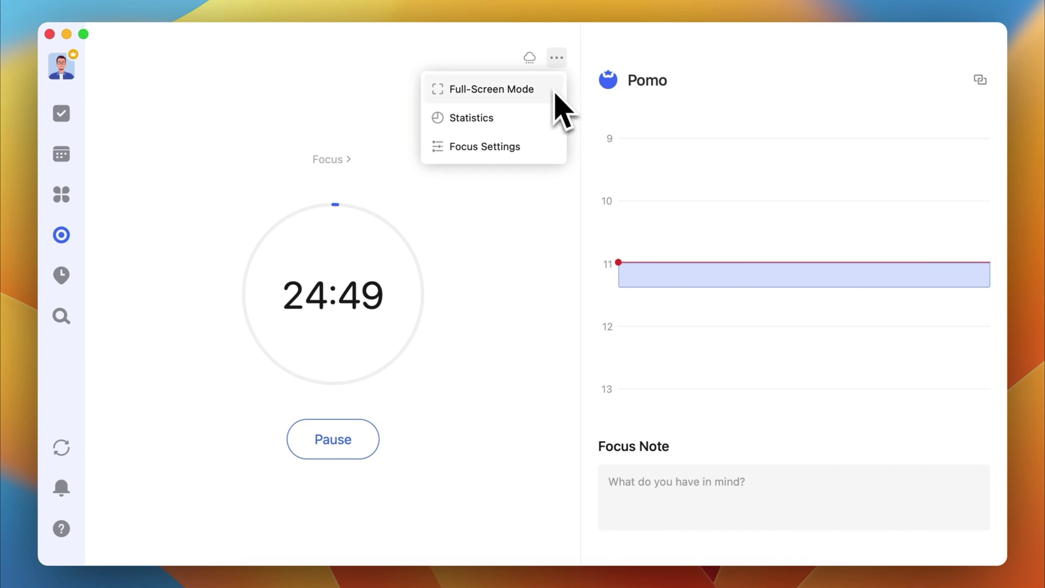
click(553, 92)
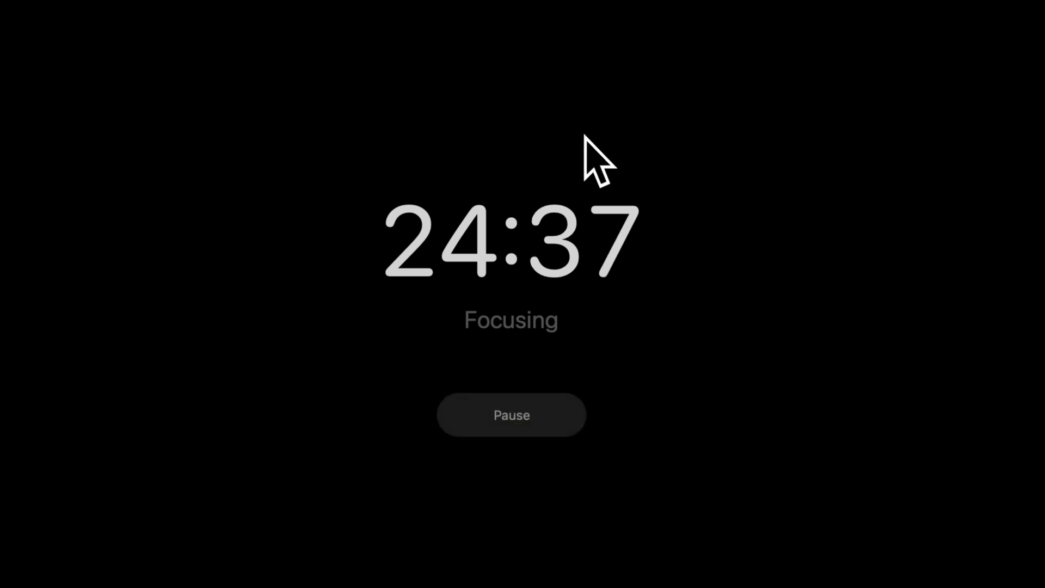
Leave full screen and add the focus note 'buy dog food' to the session
key(Escape)
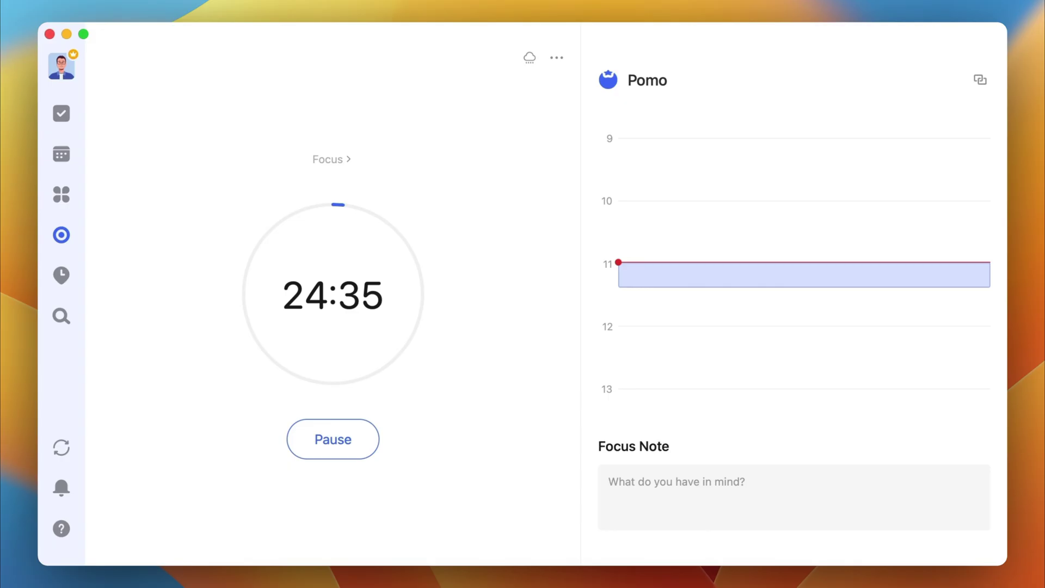
click(725, 492)
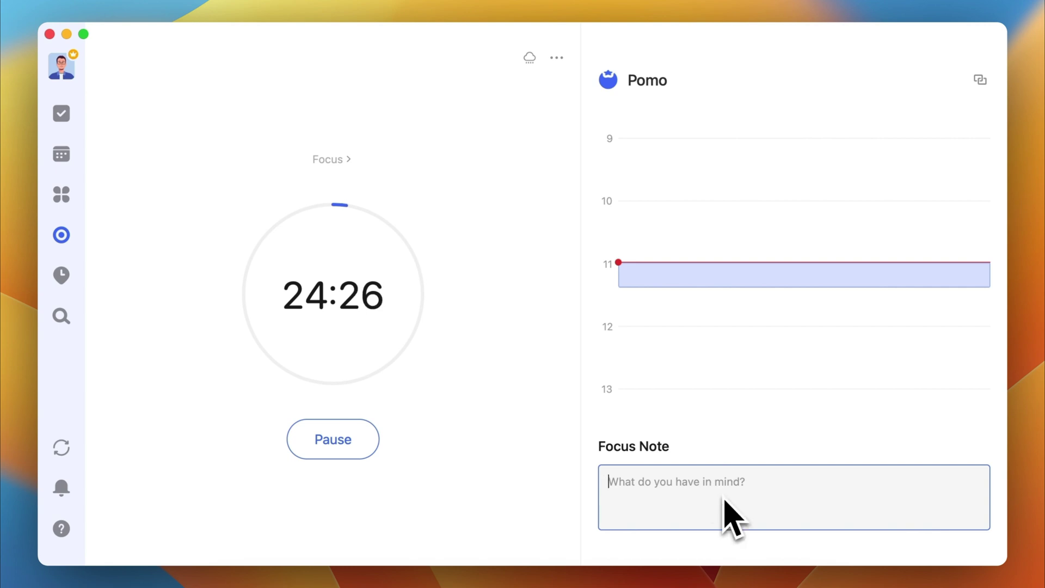
text(buy do)
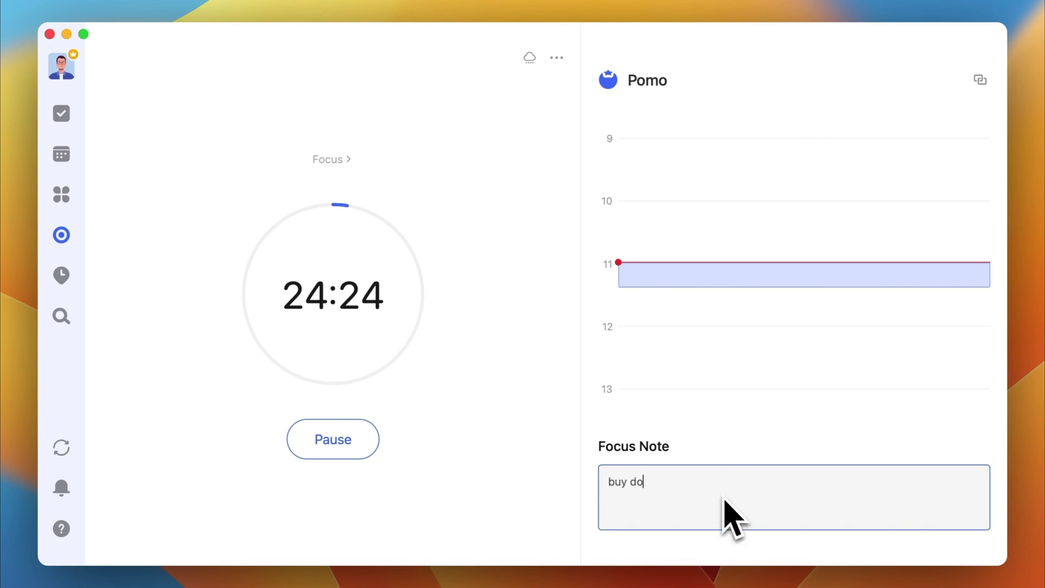
text(g food)
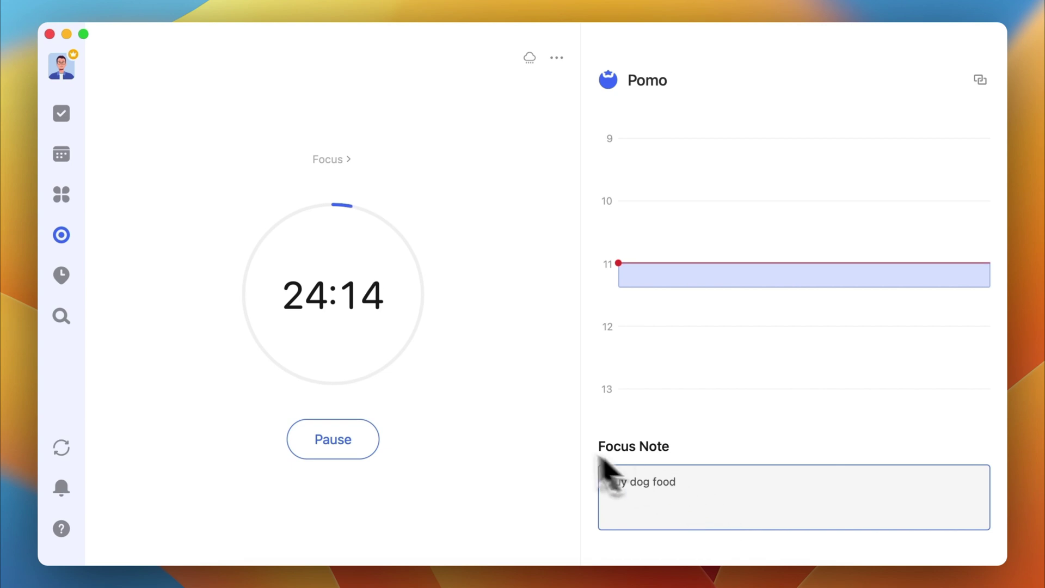
click(522, 457)
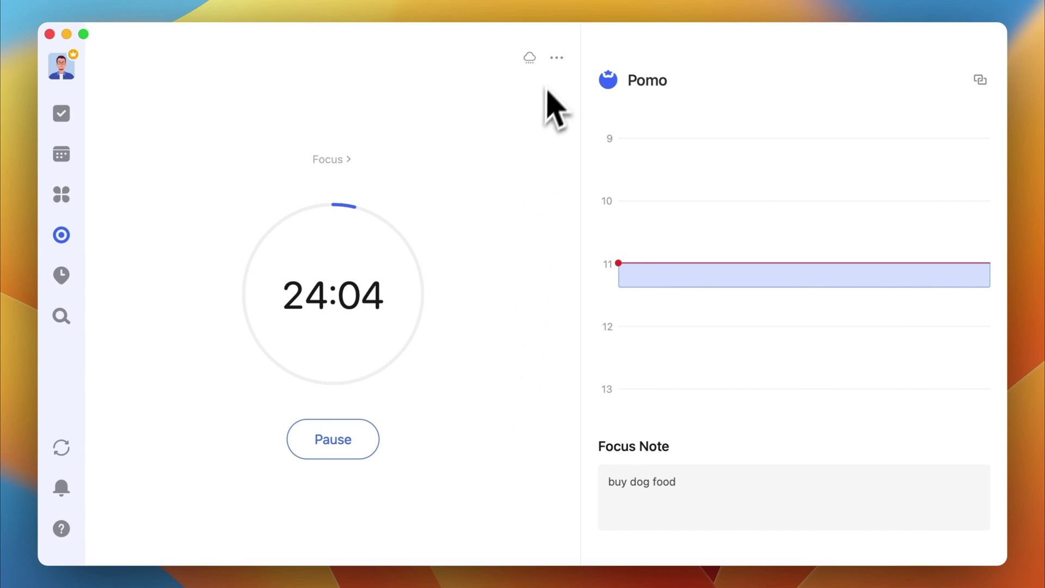
Set Focus Settings to a 50-minute Pomo, 10-minute short break and 30-minute long break
click(557, 59)
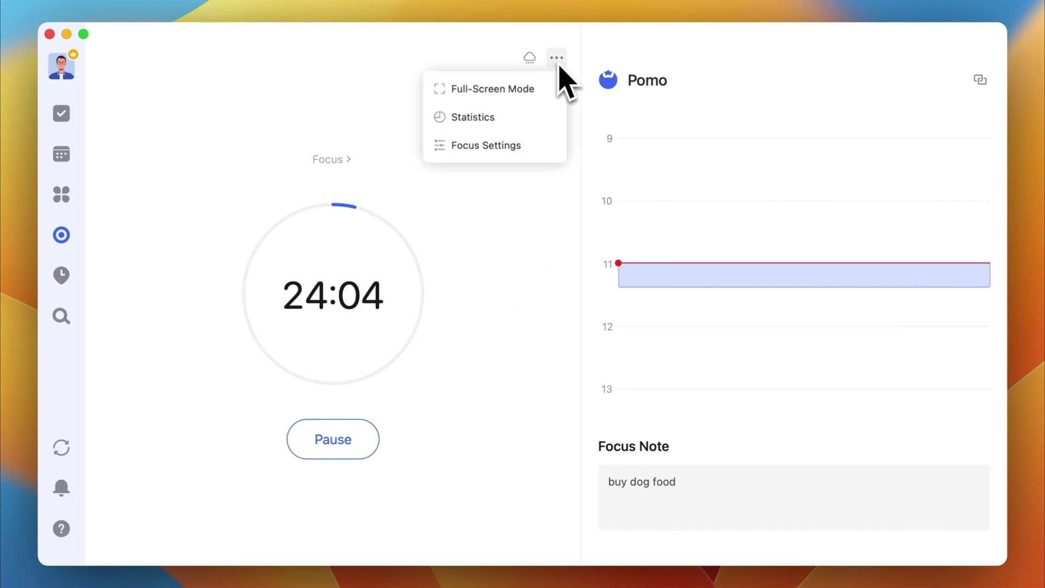
click(540, 158)
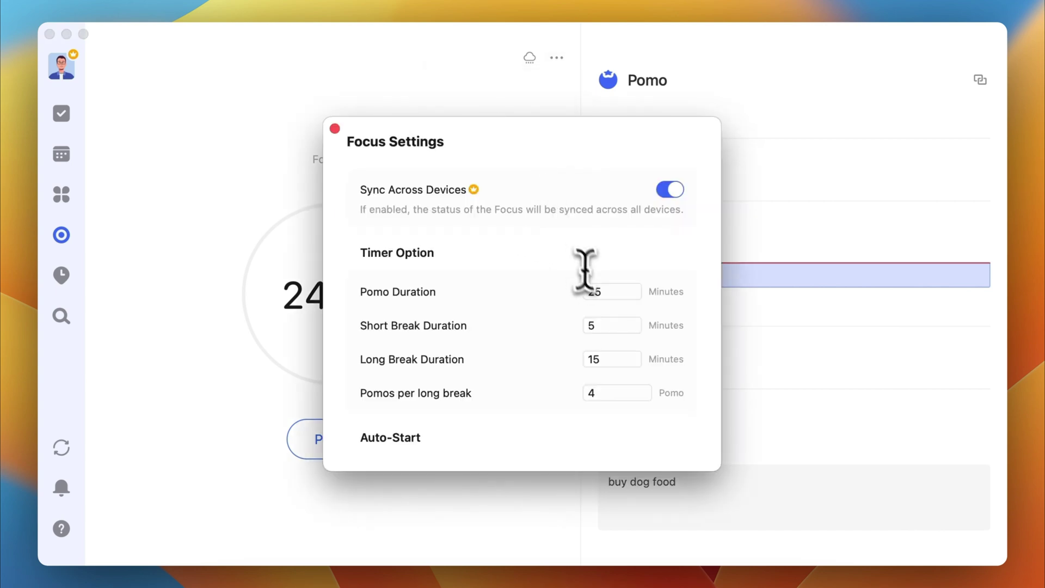
double_click(599, 292)
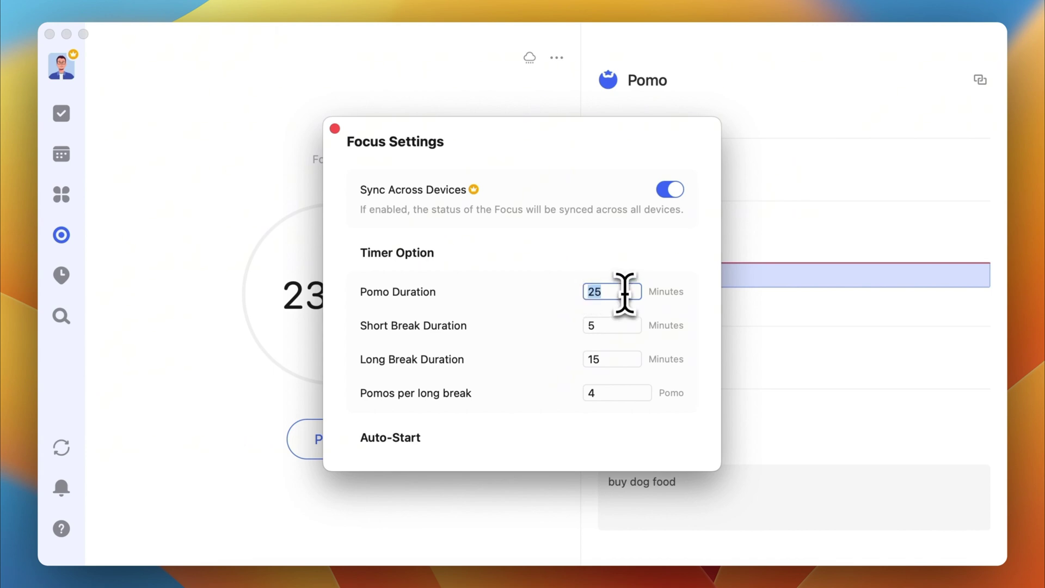
text(5)
click(609, 326)
double_click(636, 318)
text(10)
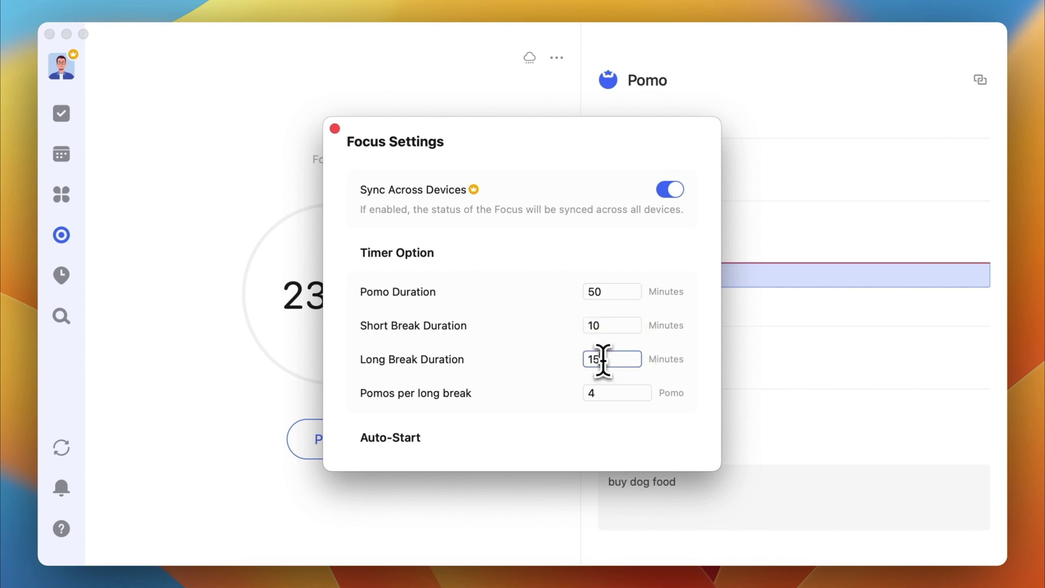
double_click(599, 360)
text(30)
click(541, 398)
key(Escape)
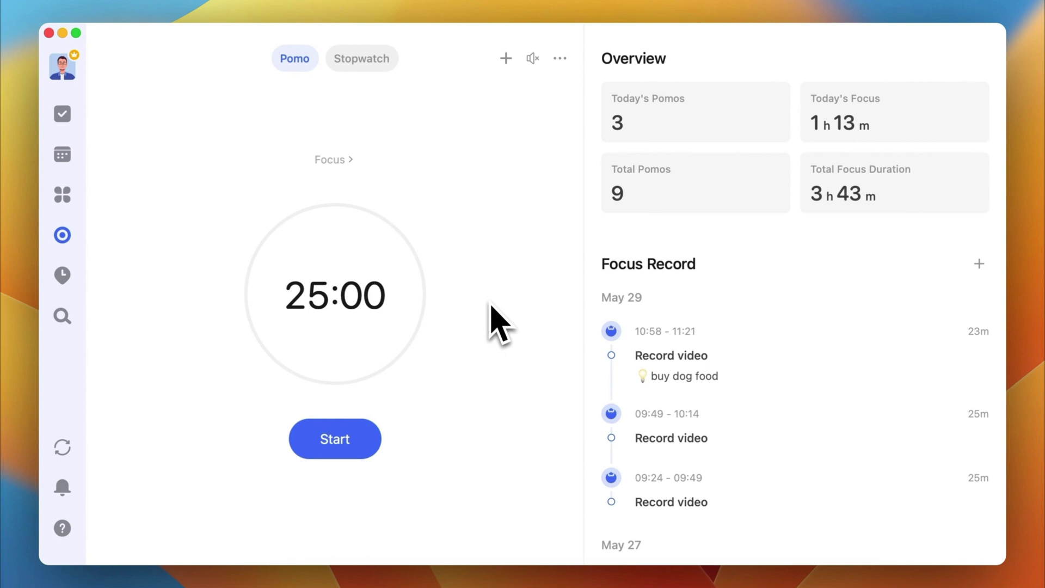
Open the focus task picker, glance at the Habit list and return to today's tasks
click(340, 164)
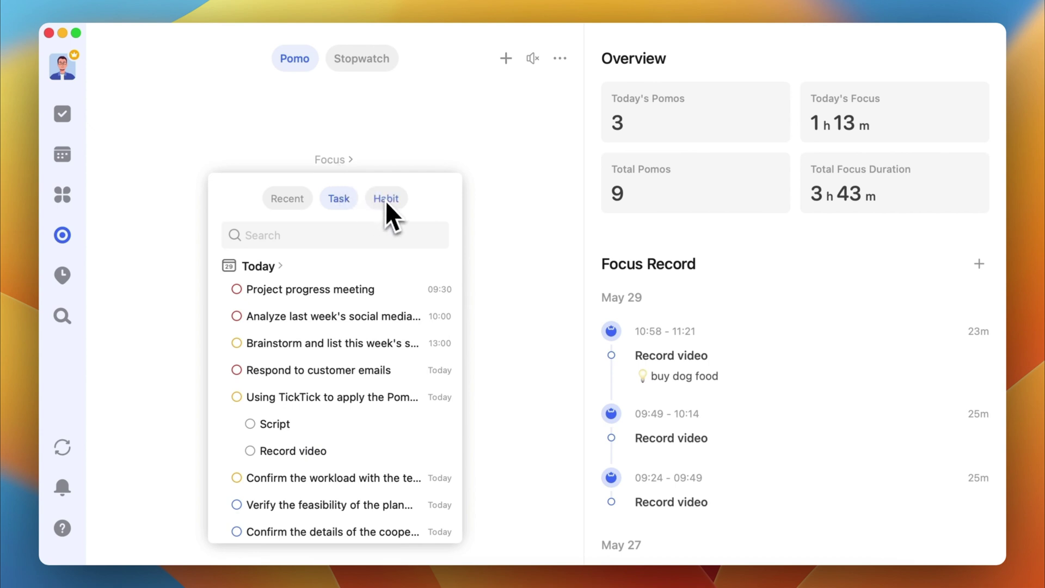
click(386, 200)
click(350, 216)
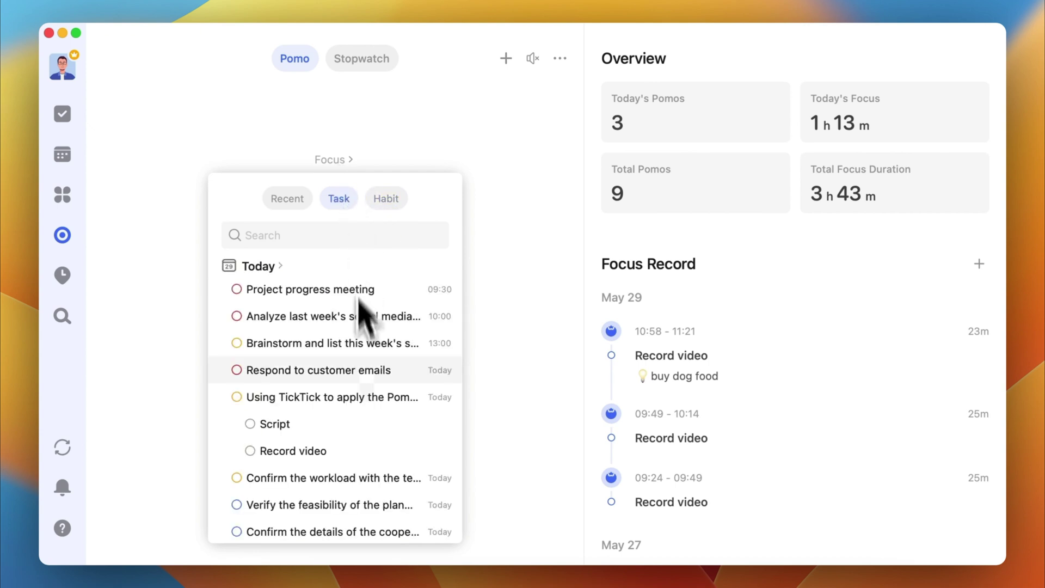
Make Record video the focus task and add a 25-minute Pomo timer 'reading' with a book icon
click(367, 451)
click(505, 59)
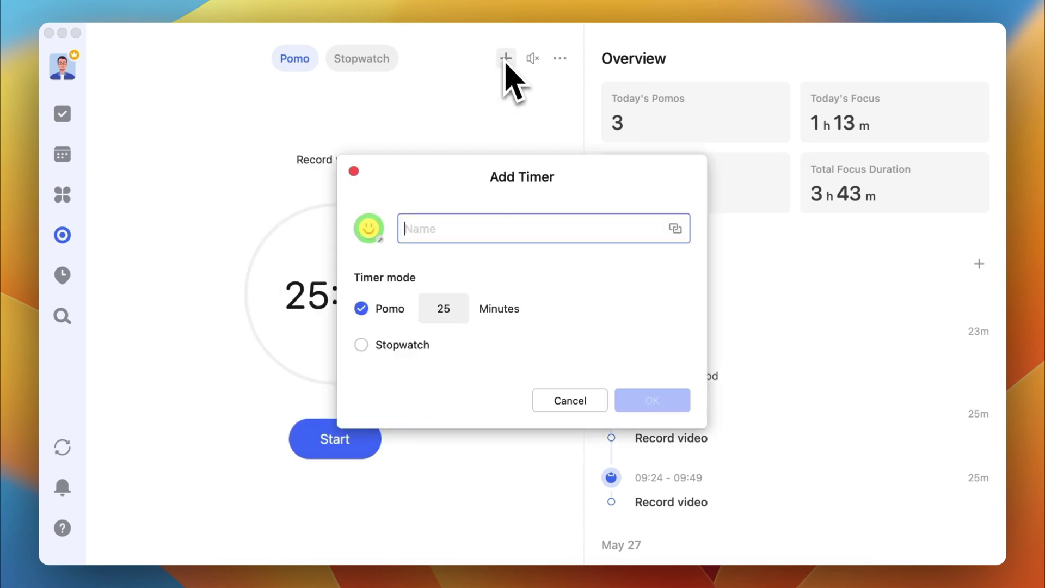
click(372, 233)
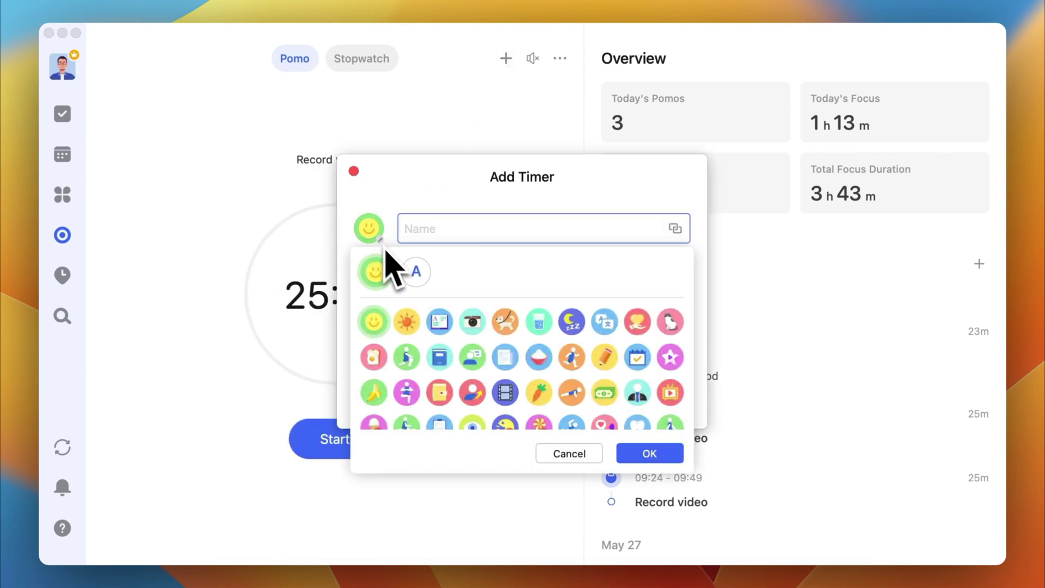
click(441, 357)
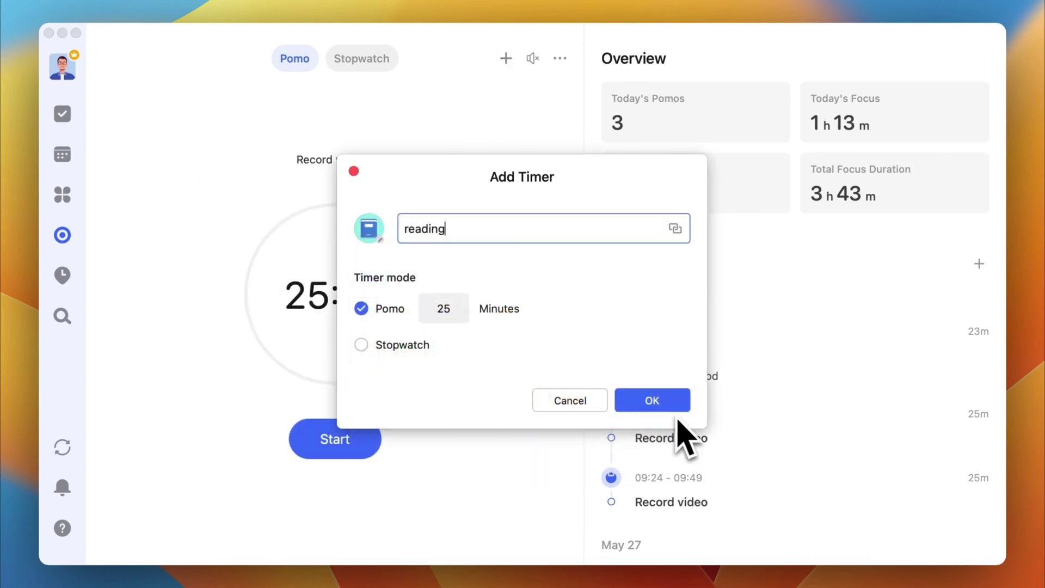
click(668, 407)
click(444, 128)
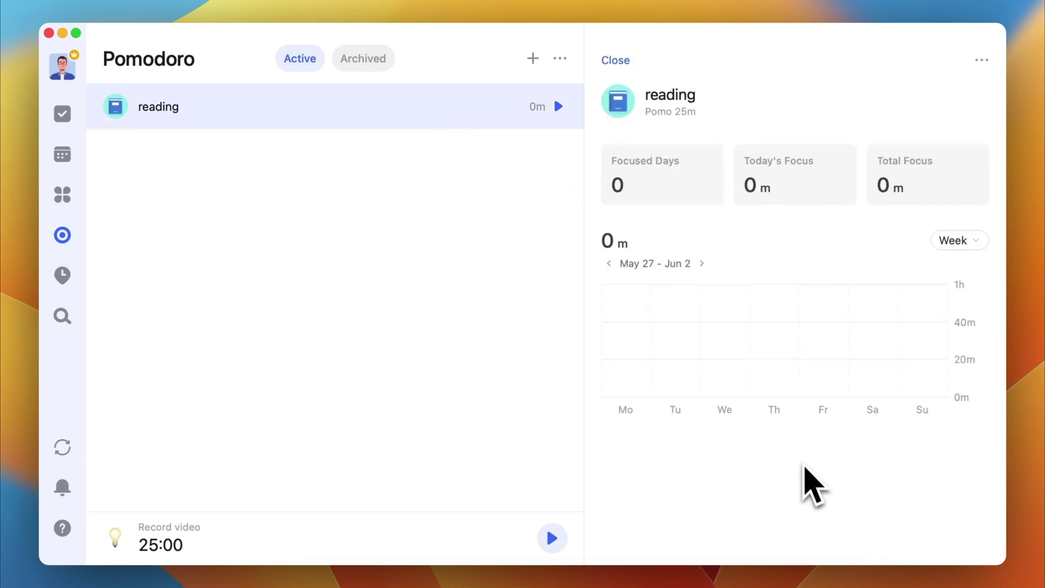
Show the Record video subtask's details with 3 of 4 pomos and 1h13m focused
click(621, 66)
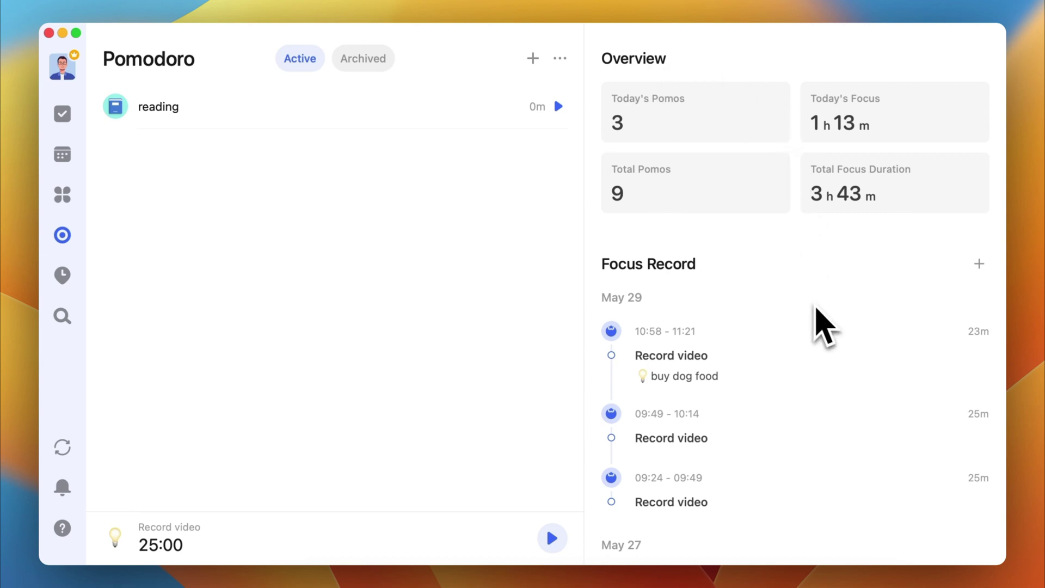
click(64, 115)
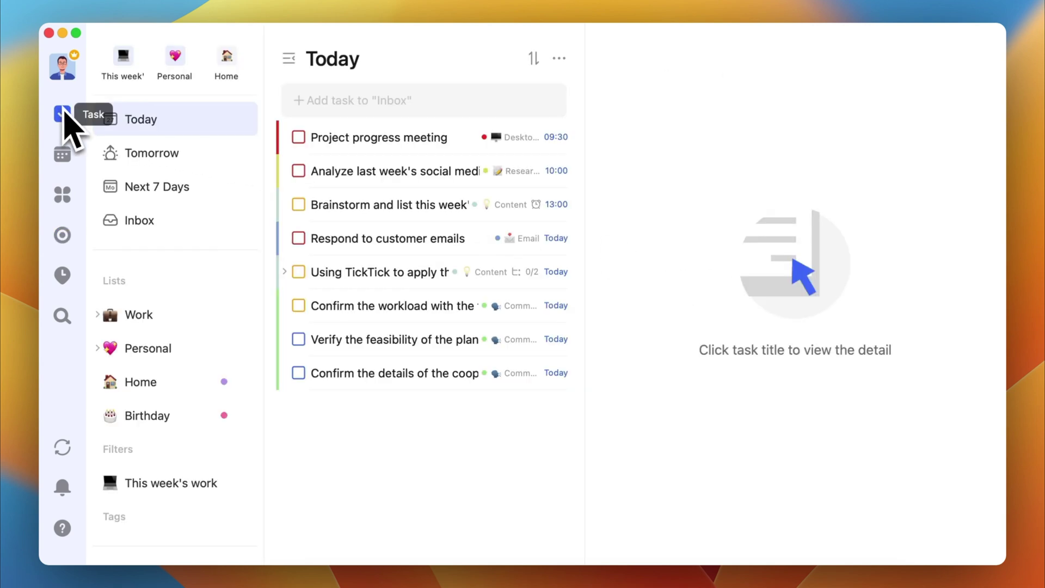
click(285, 272)
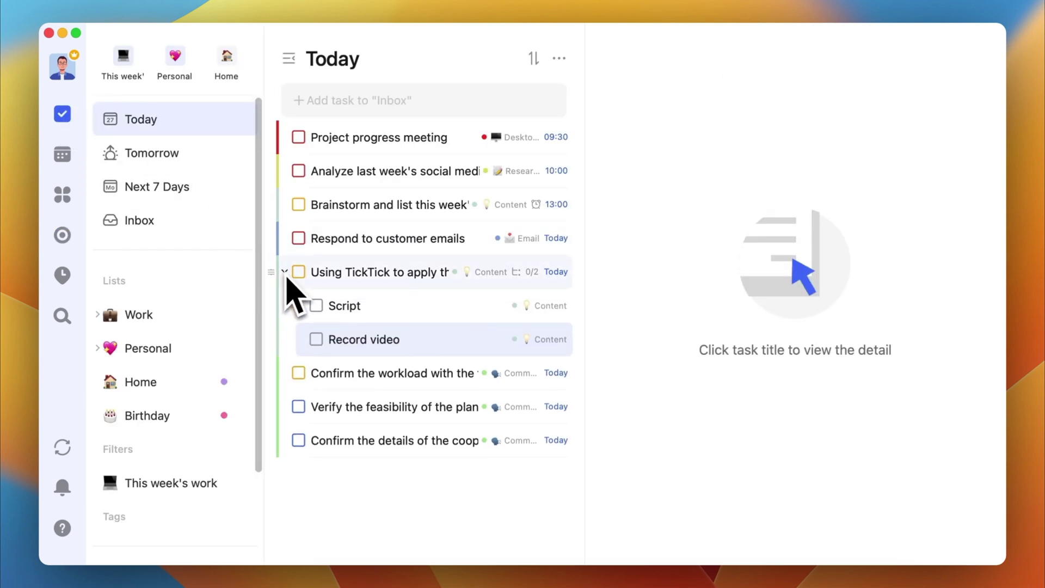
click(421, 336)
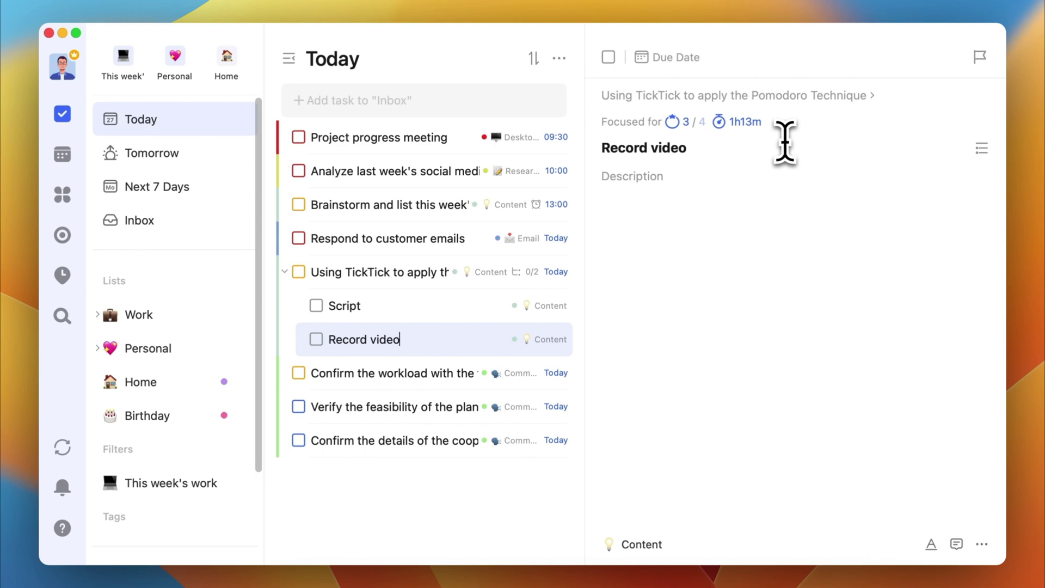
Return to the Pomodoro view listing the Record video session noted 'buy dog food'
click(63, 237)
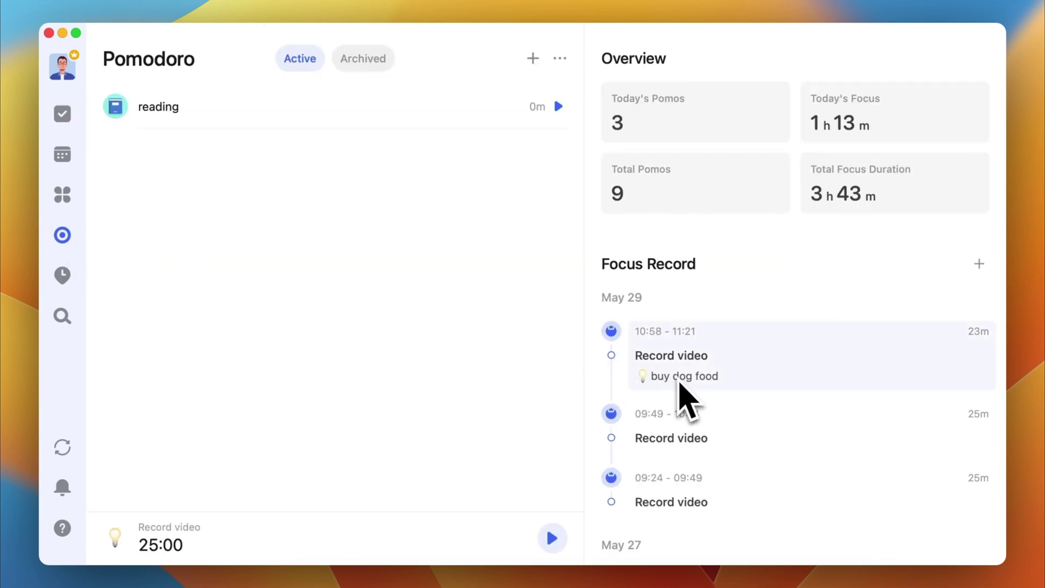